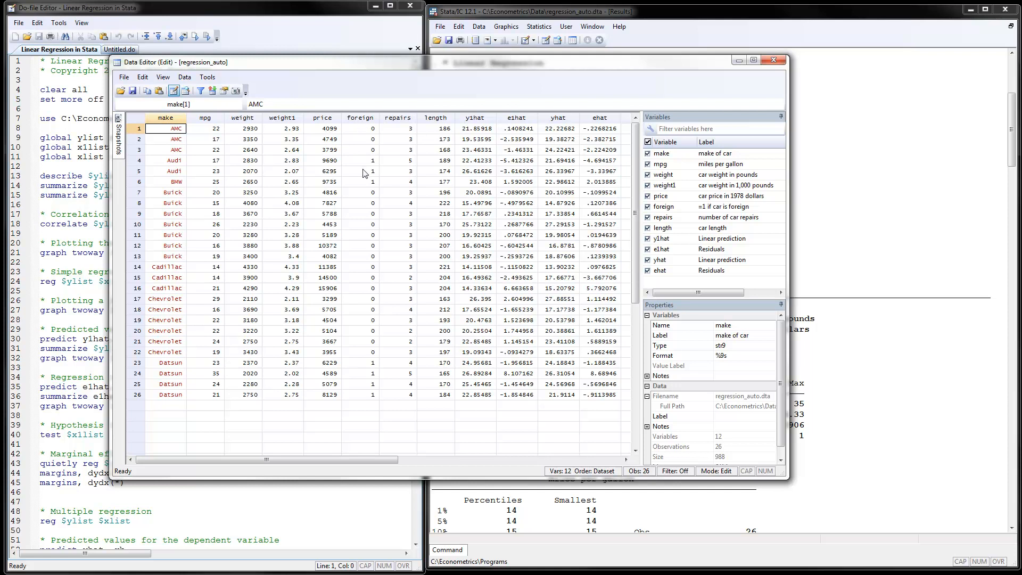
- Close the Data Editor and examine the do-file's dataset path and the global ylist, x1list and xlist definitions
left_click(738, 60)
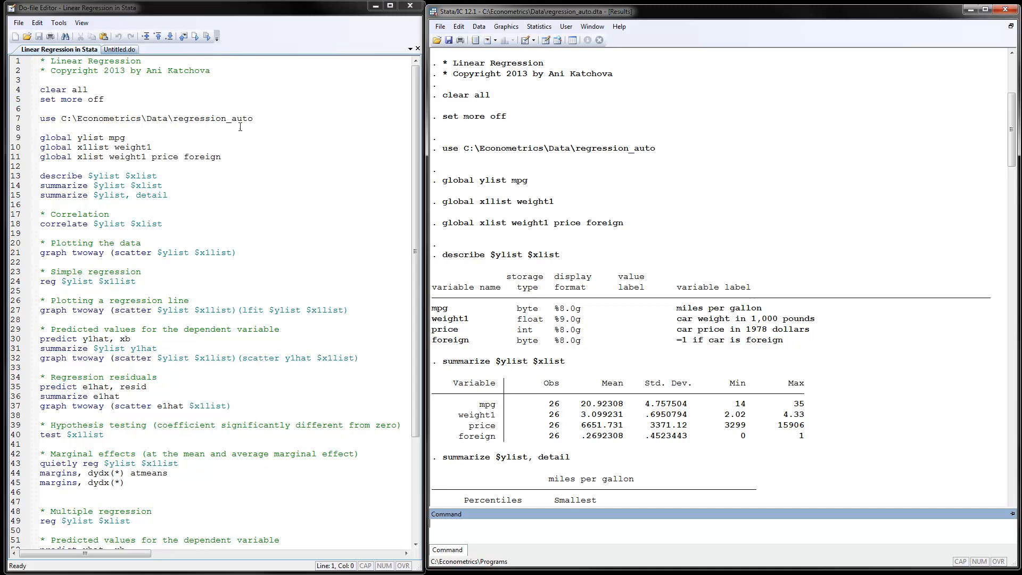
left_click_drag(171, 116, 62, 120)
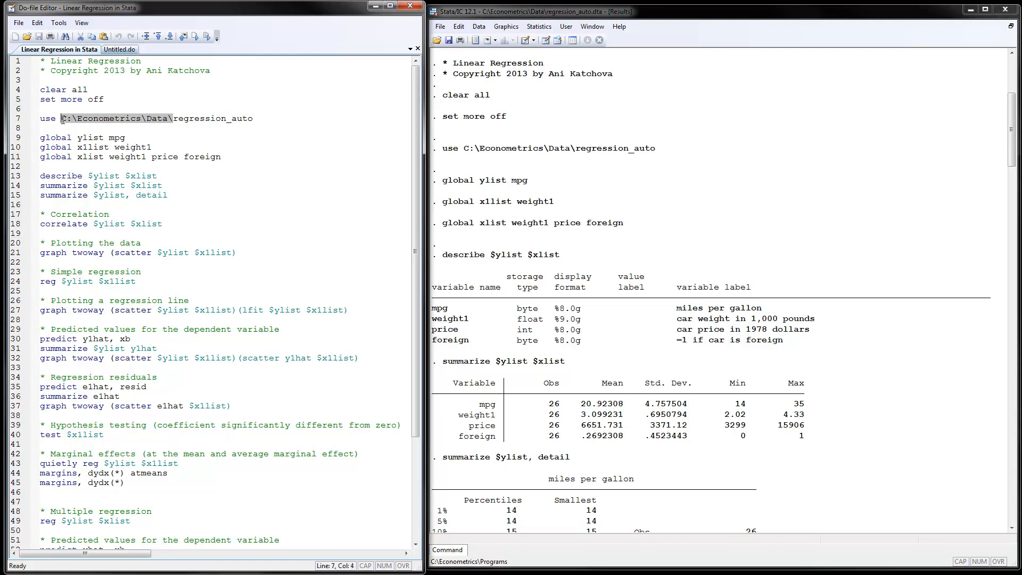
left_click(77, 131)
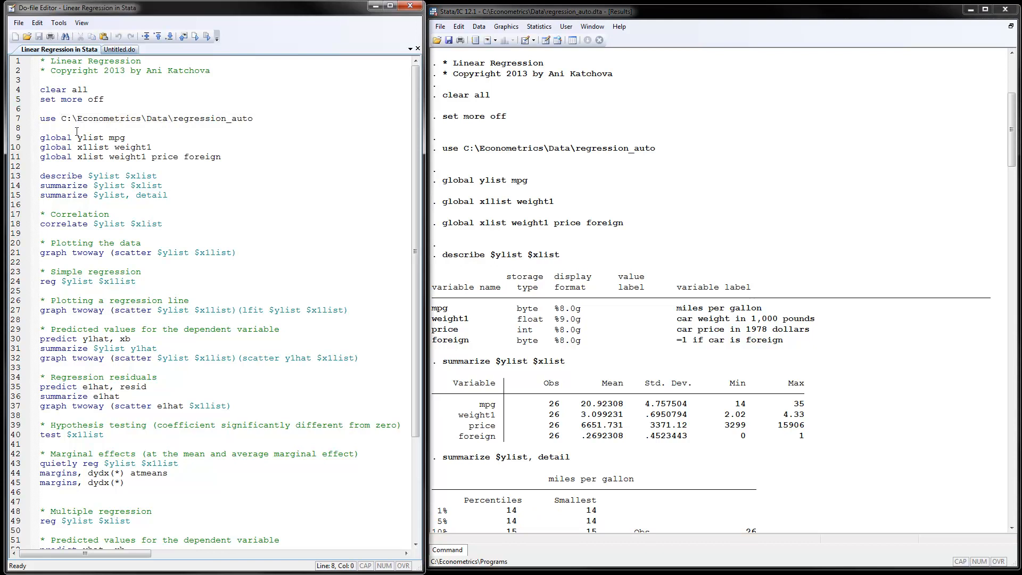
left_click_drag(79, 140, 104, 139)
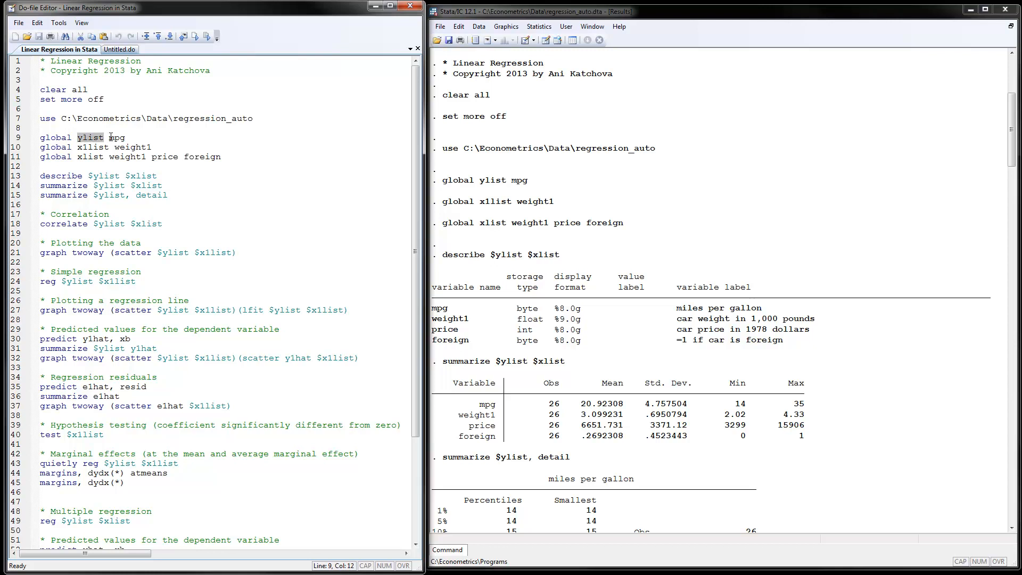
left_click(82, 146)
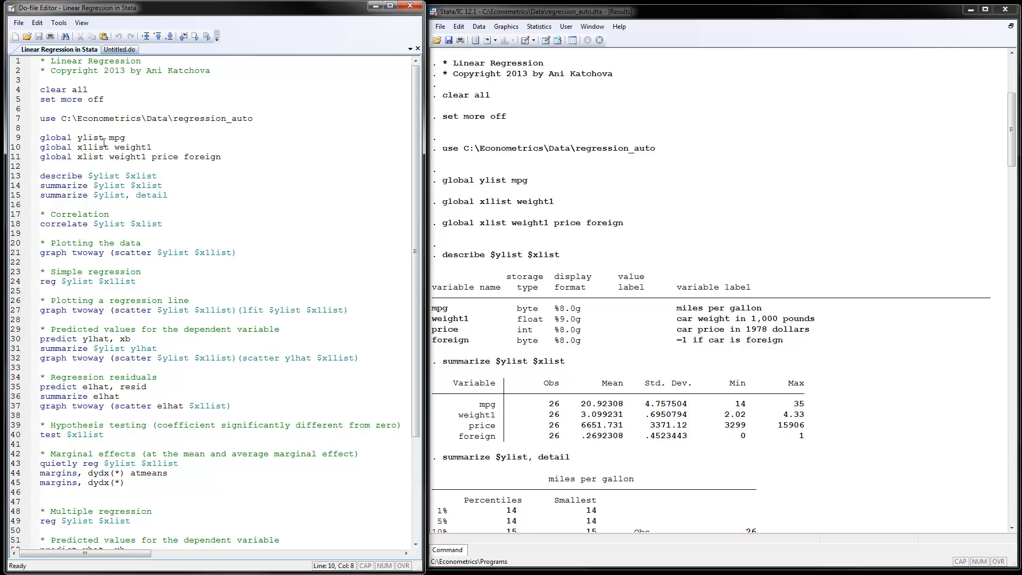
left_click(126, 137)
double_click(127, 137)
left_click_drag(115, 146, 154, 146)
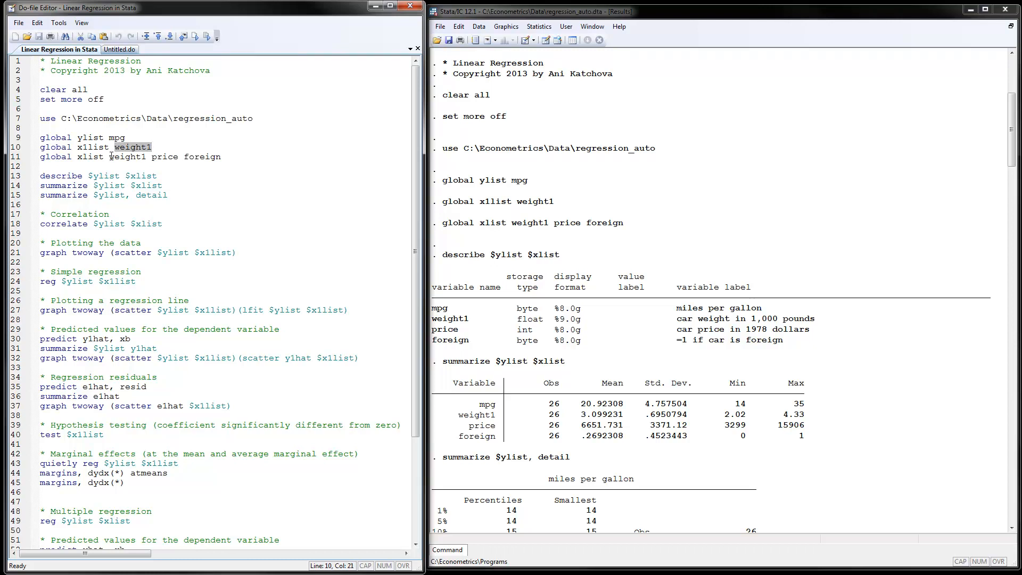
left_click_drag(109, 156, 222, 157)
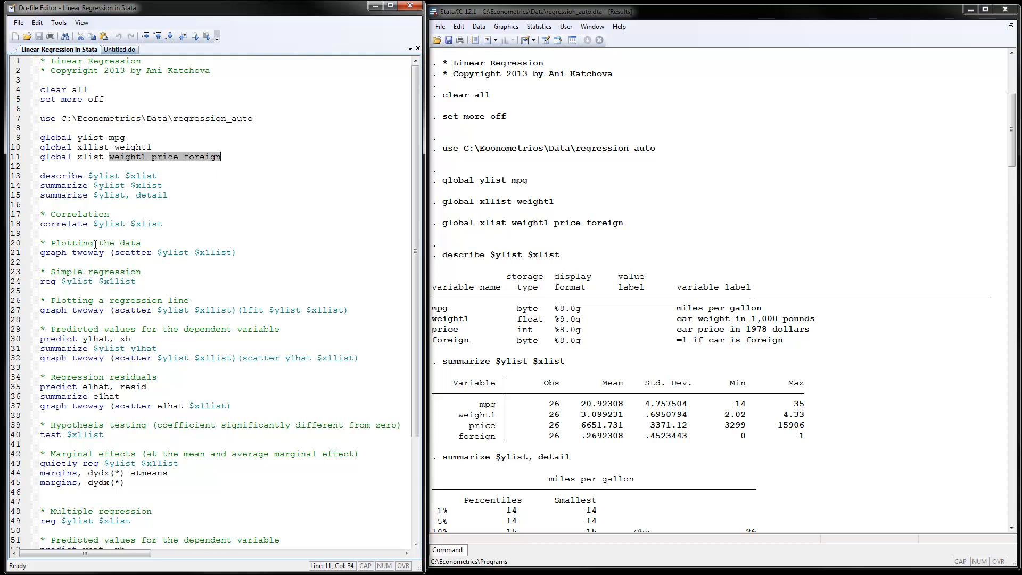
left_click(72, 168)
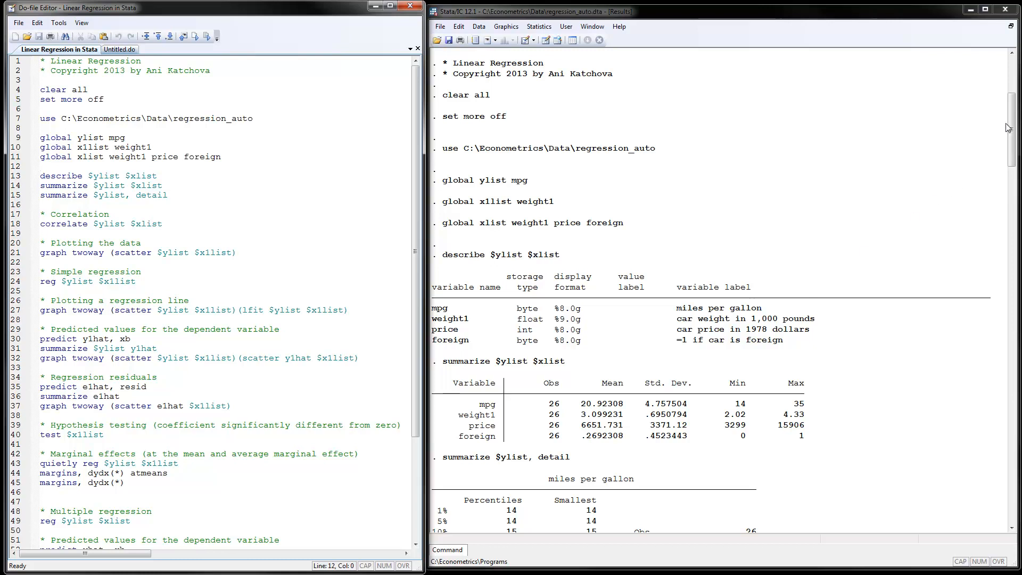
- Scroll through the results output and dismiss the scatter plot of miles per gallon against car weight
left_click_drag(1013, 126, 1012, 185)
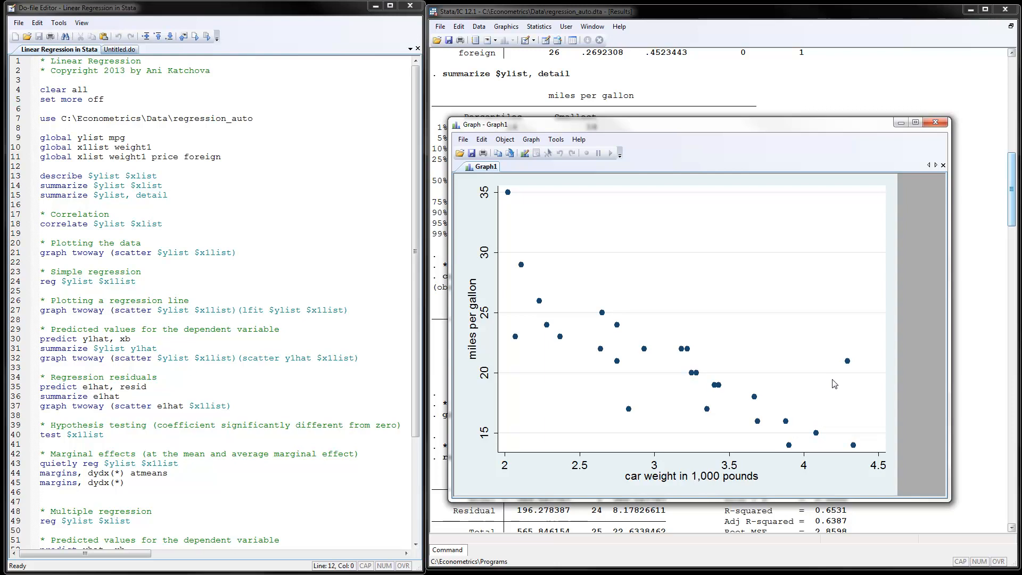
left_click(900, 123)
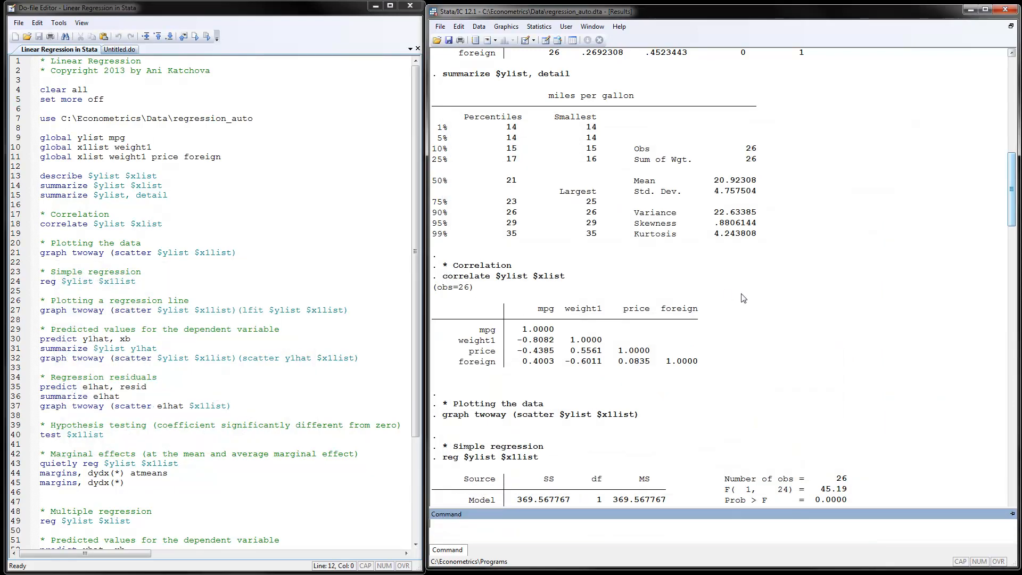
left_click_drag(1011, 190, 1011, 246)
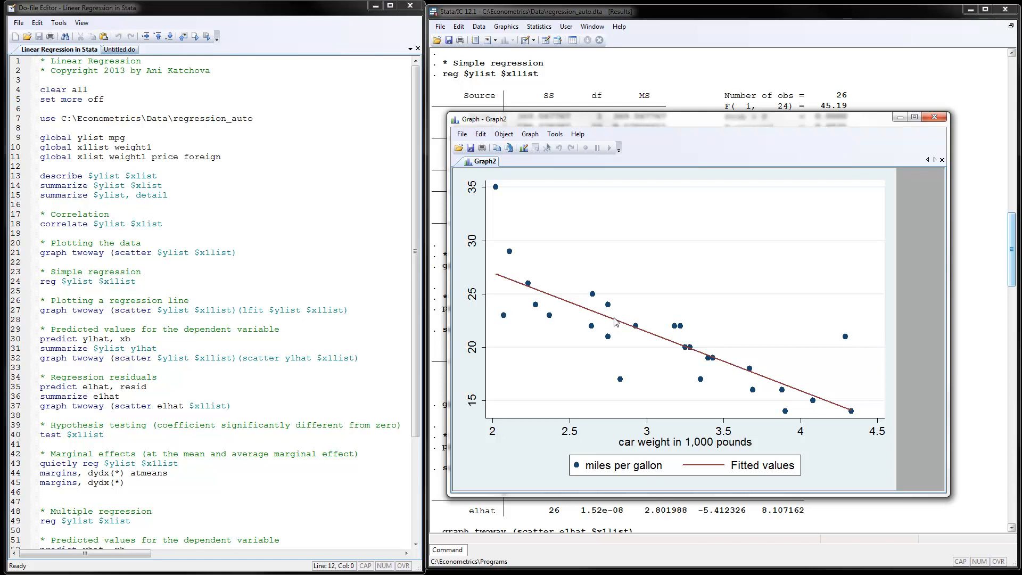
- Dismiss the regression-line graph and open the Data Editor to inspect the dataset's variables before closing it
left_click(899, 119)
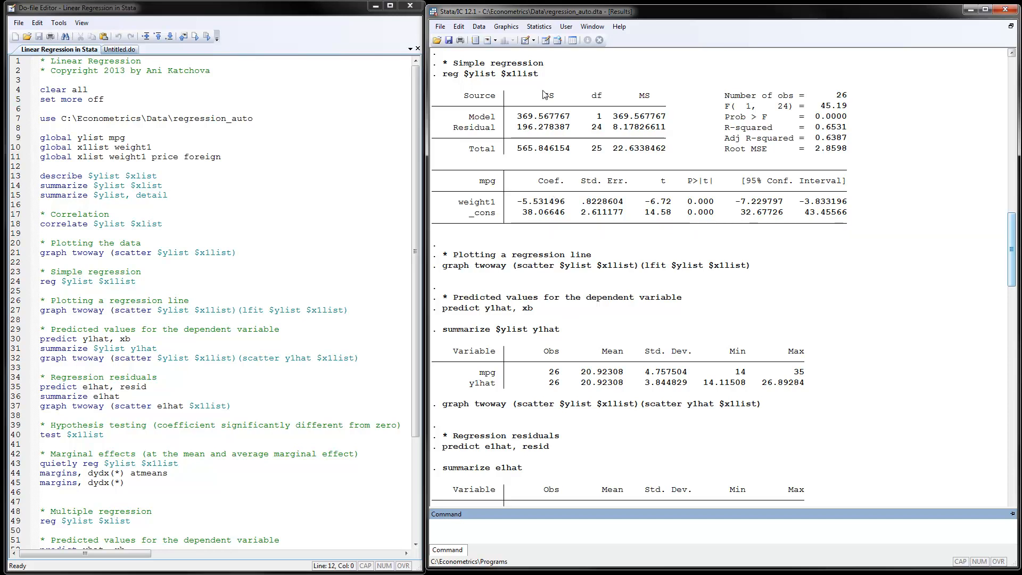
left_click(546, 41)
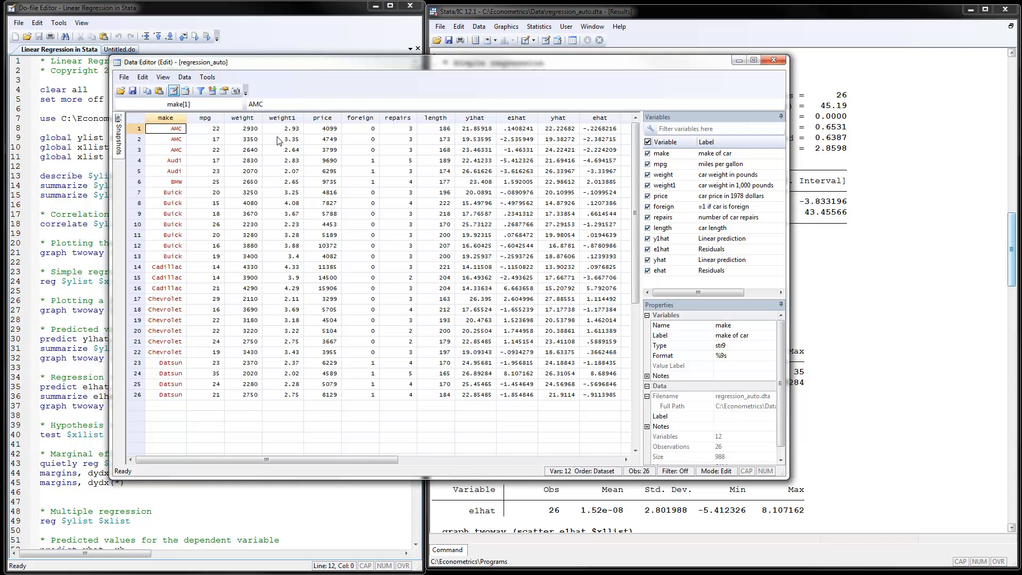
left_click_drag(426, 76, 456, 240)
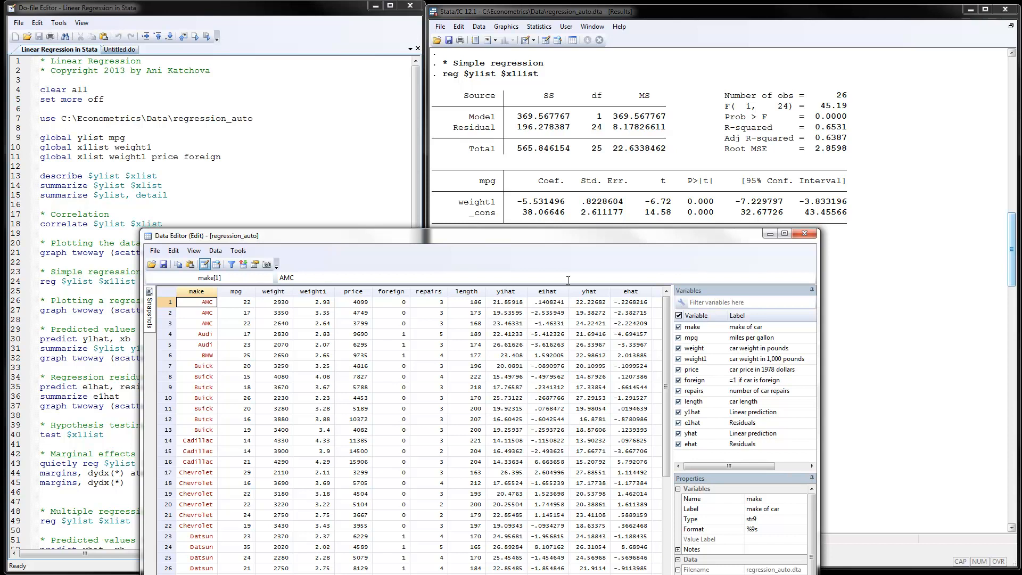
left_click(769, 234)
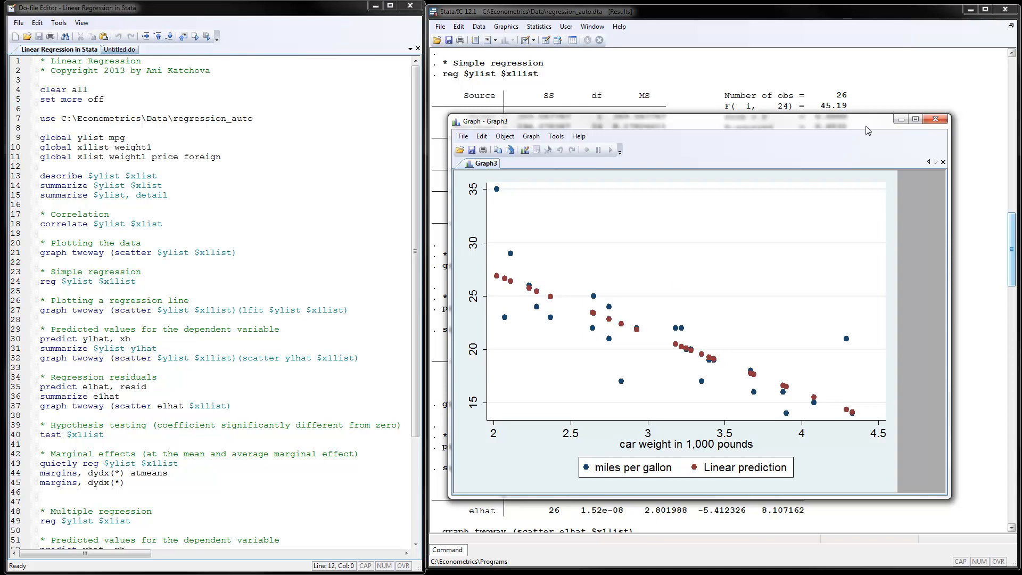
- Dismiss the predicted-values graph, scroll the results, and review the residuals graph and Data Editor before closing it
left_click(899, 120)
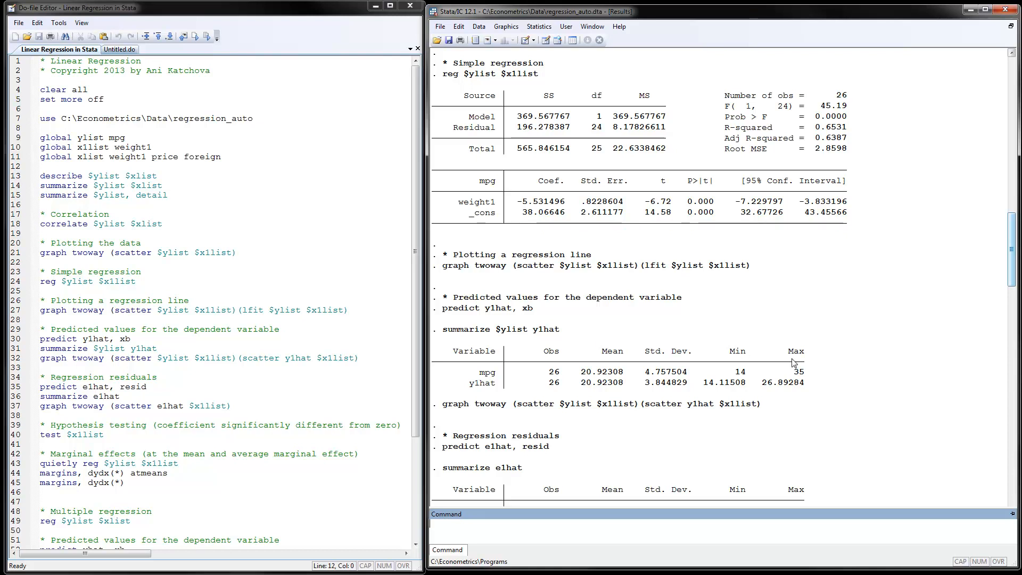
left_click_drag(1011, 242, 1010, 297)
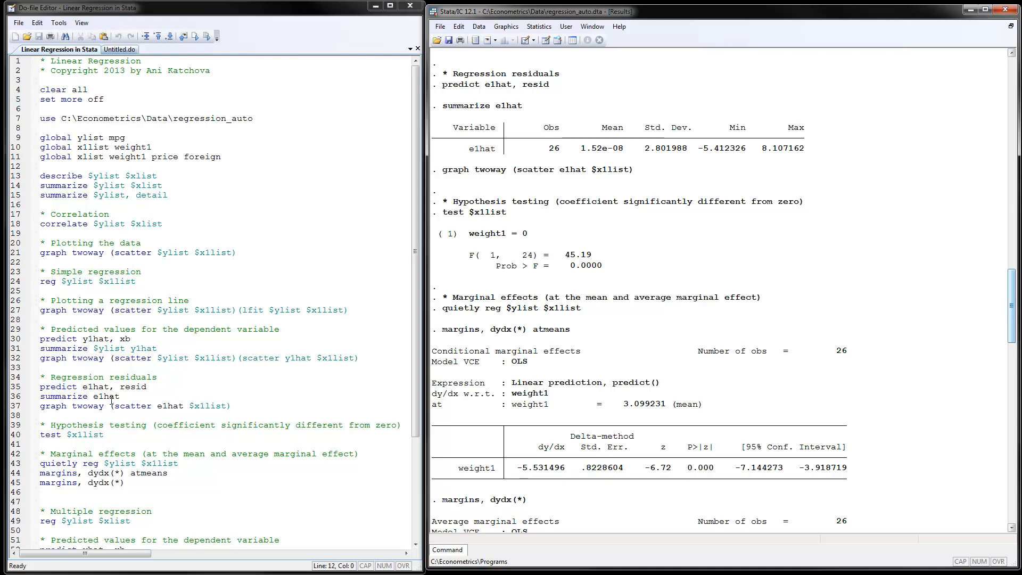
key("alt+Tab")
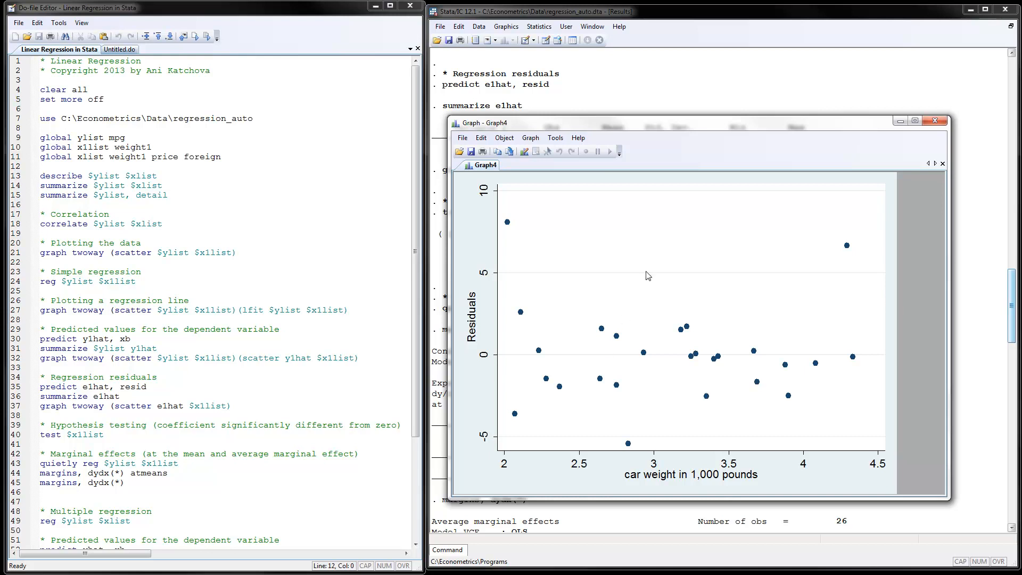
left_click(546, 44)
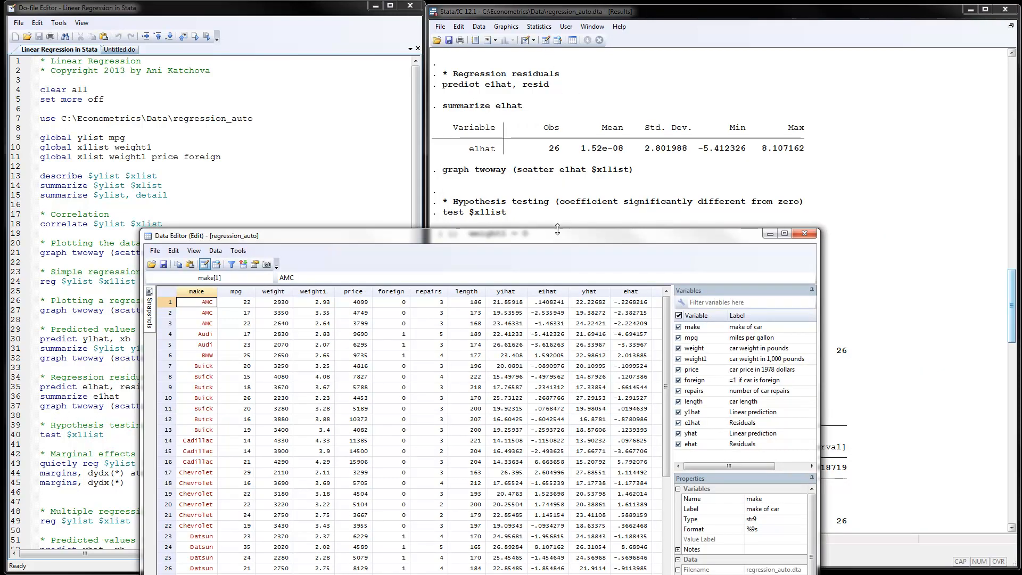
left_click_drag(559, 229, 560, 108)
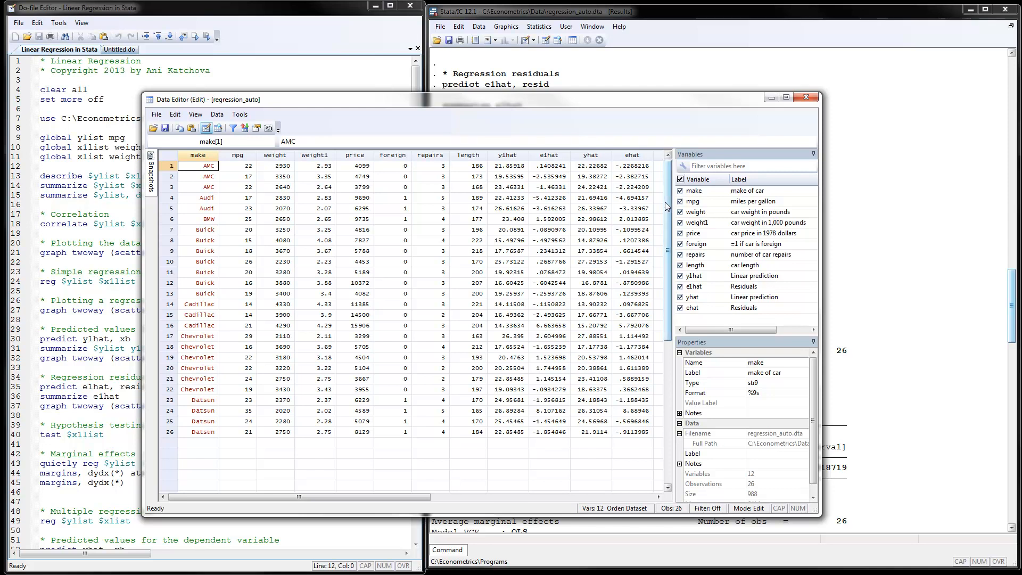
left_click(770, 98)
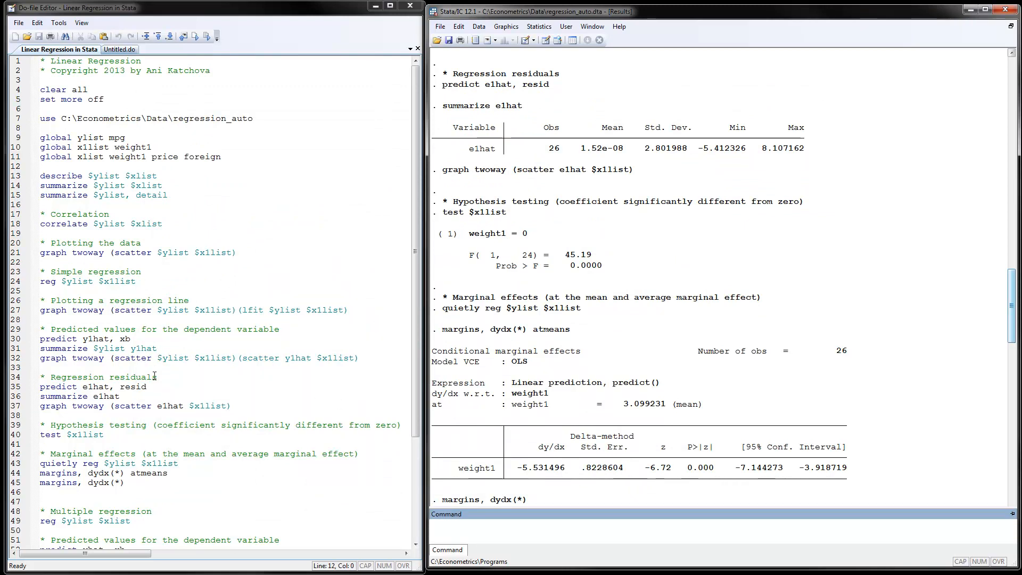
- Review the residual, hypothesis-testing and marginal-effects code and scroll the results to the multiple regression output
left_click(158, 406)
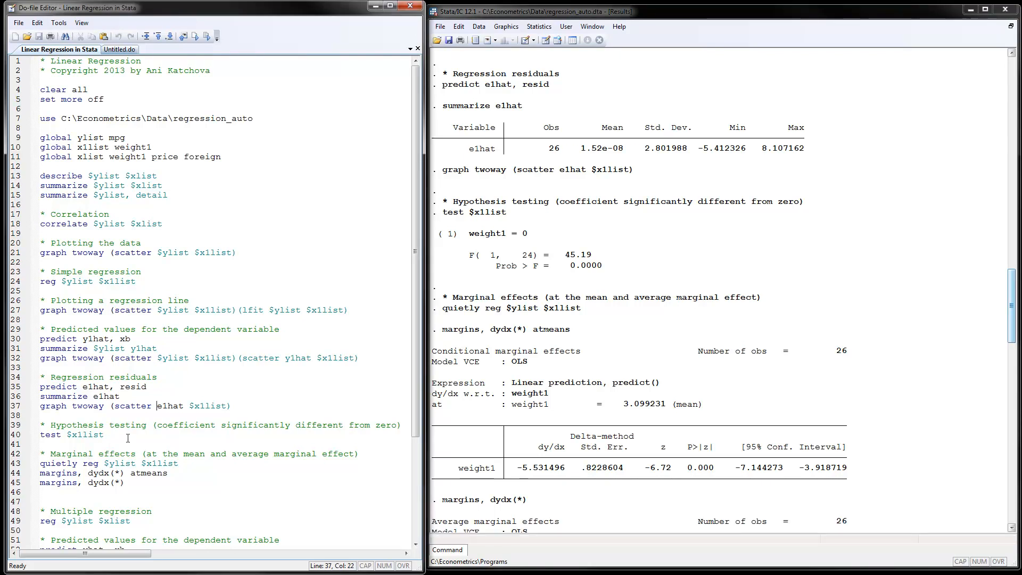
left_click(127, 438)
left_click(1016, 272)
left_click_drag(1012, 285, 1012, 318)
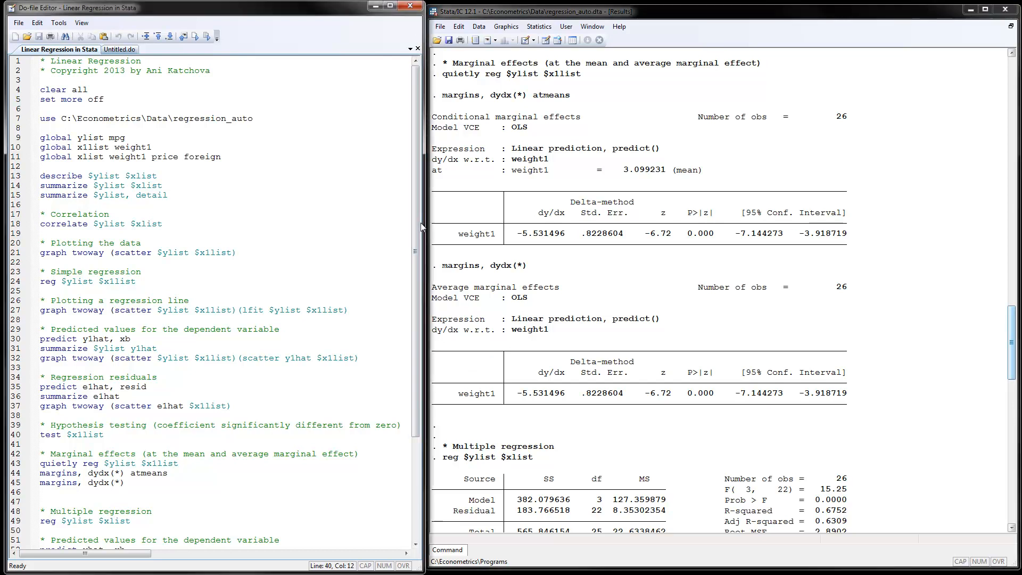
left_click_drag(418, 240, 416, 385)
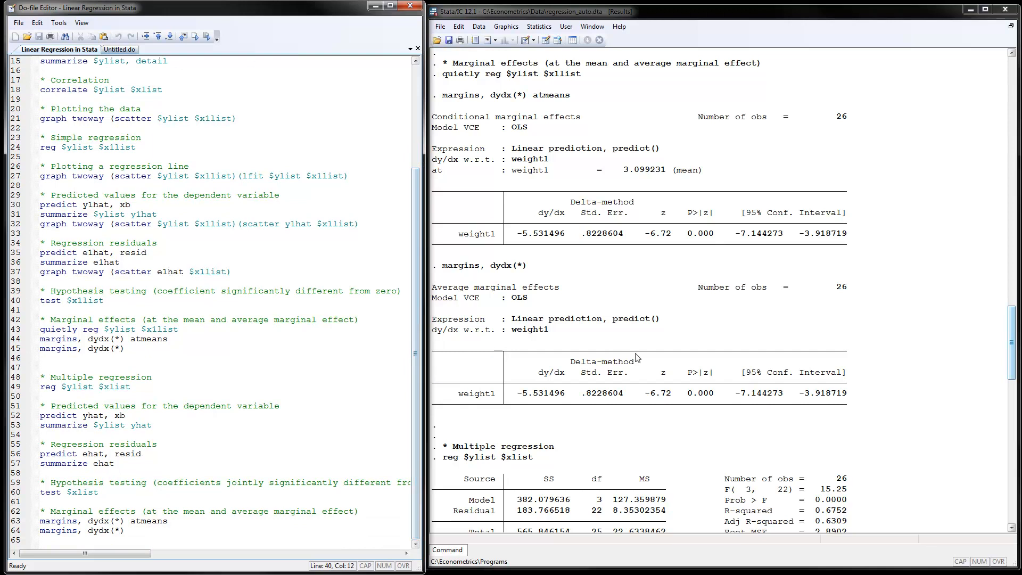
left_click_drag(1013, 326, 1012, 385)
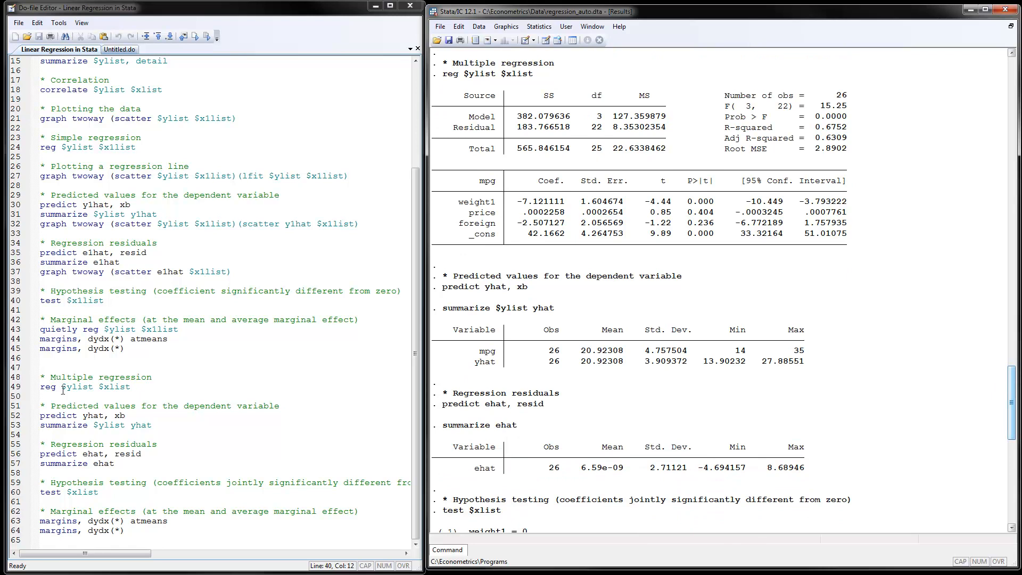
left_click(110, 386)
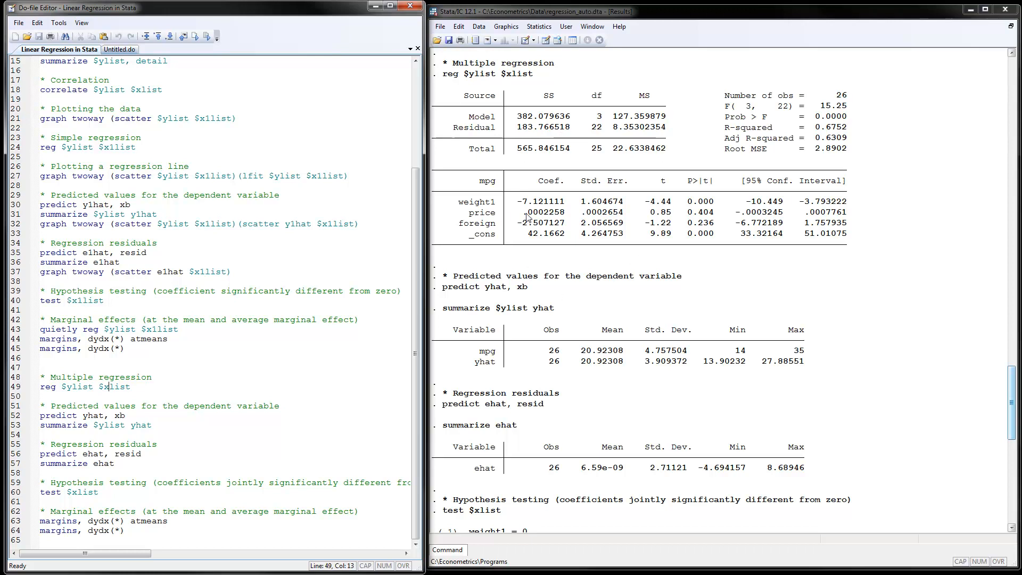
- Examine the weight1 coefficient in the multiple regression output and the xb and ehat terms of the predict commands
left_click_drag(513, 202, 565, 205)
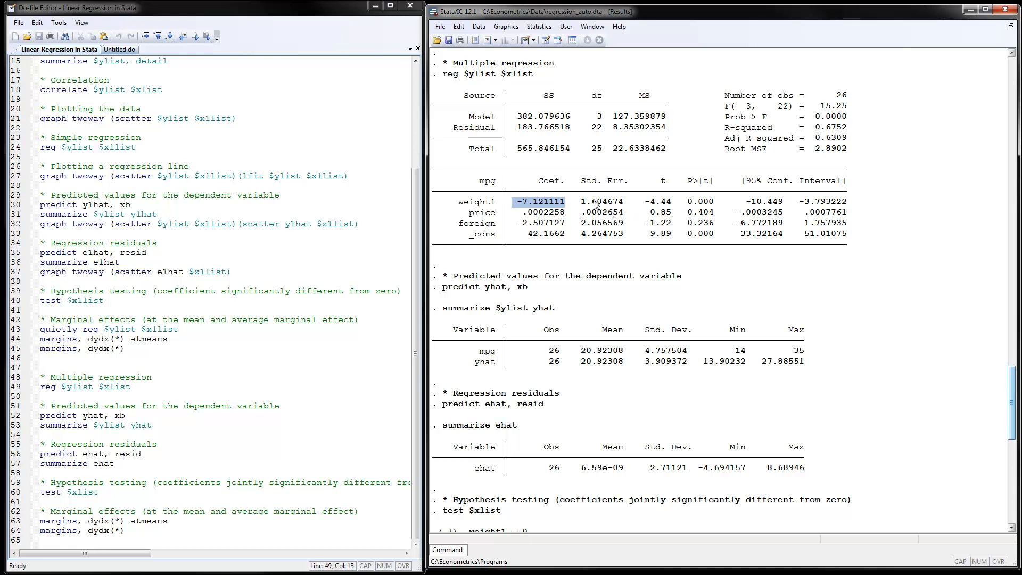
left_click(661, 212)
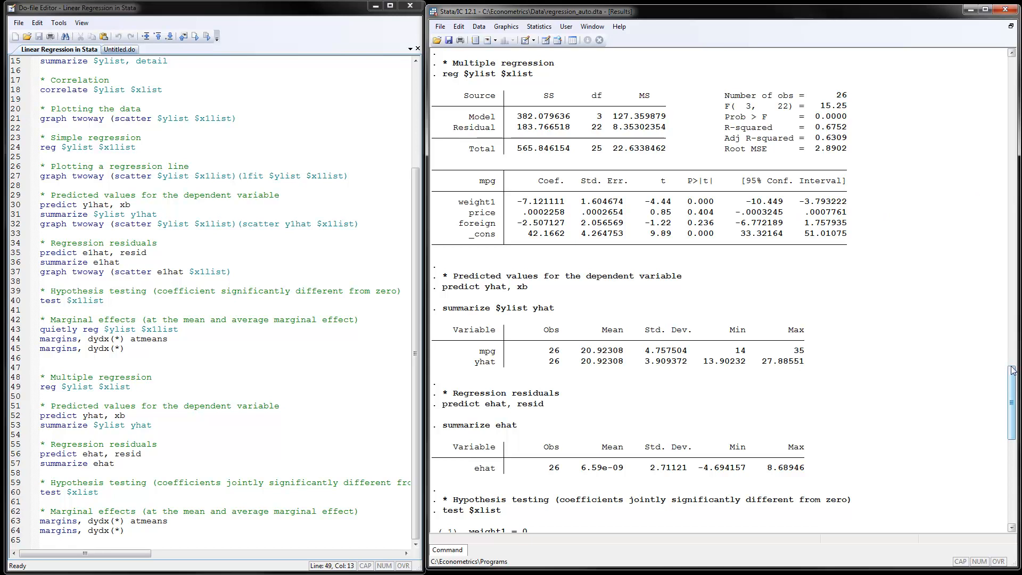
left_click_drag(1012, 371, 1012, 378)
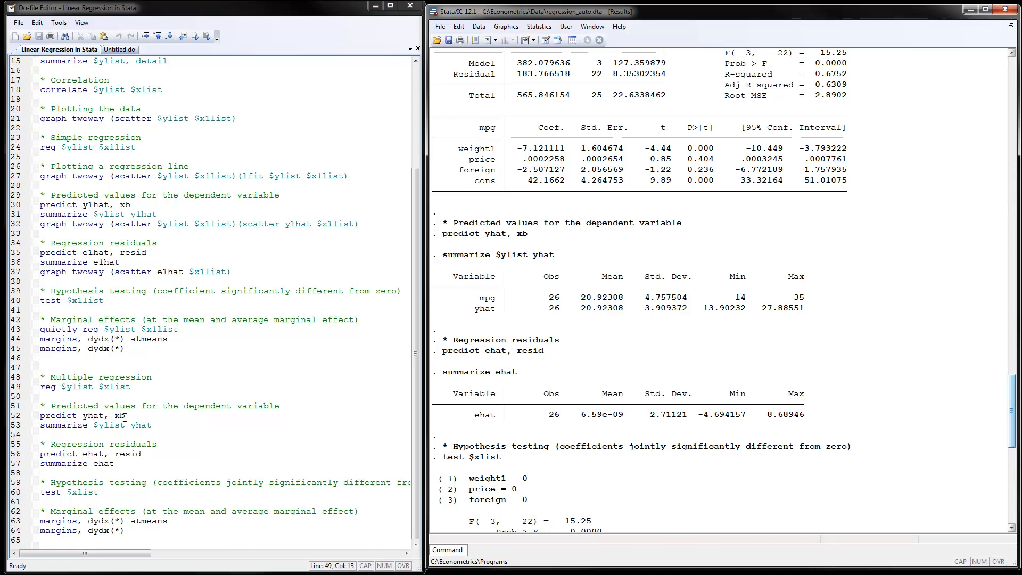
left_click_drag(126, 415, 114, 416)
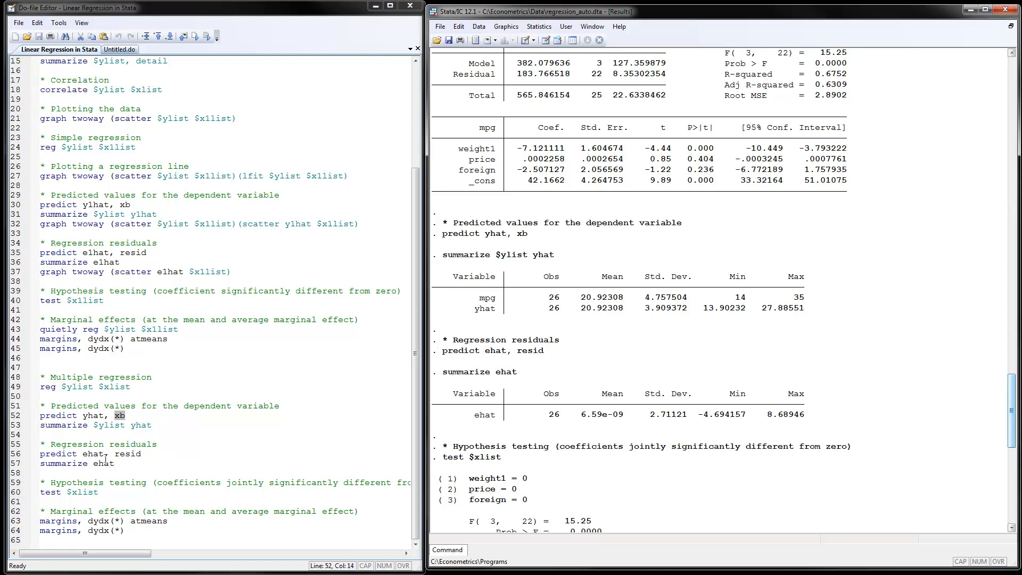
left_click_drag(103, 453, 82, 455)
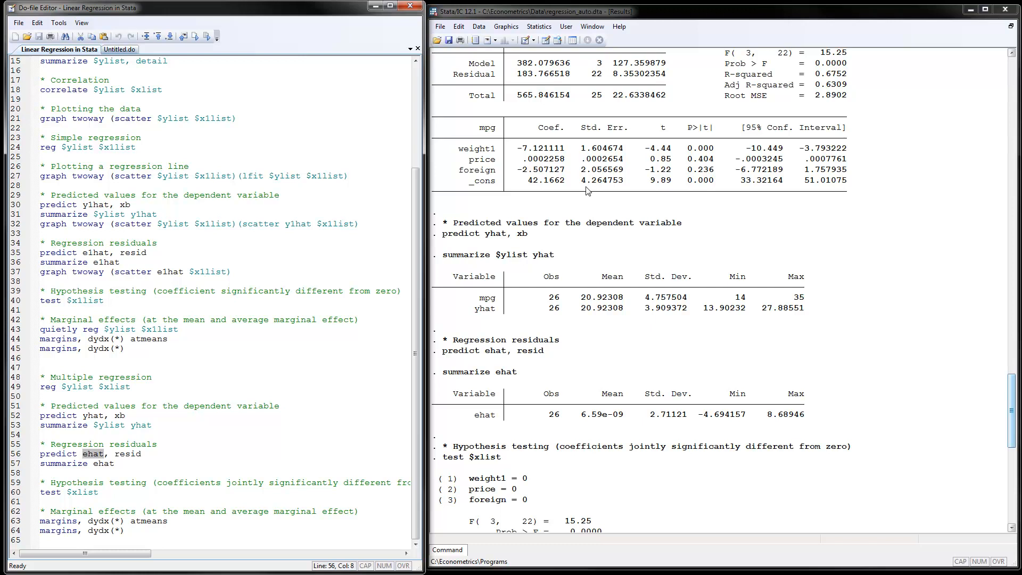
- Open the Data Editor and inspect the yhat and ehat values for individual cars
left_click(545, 41)
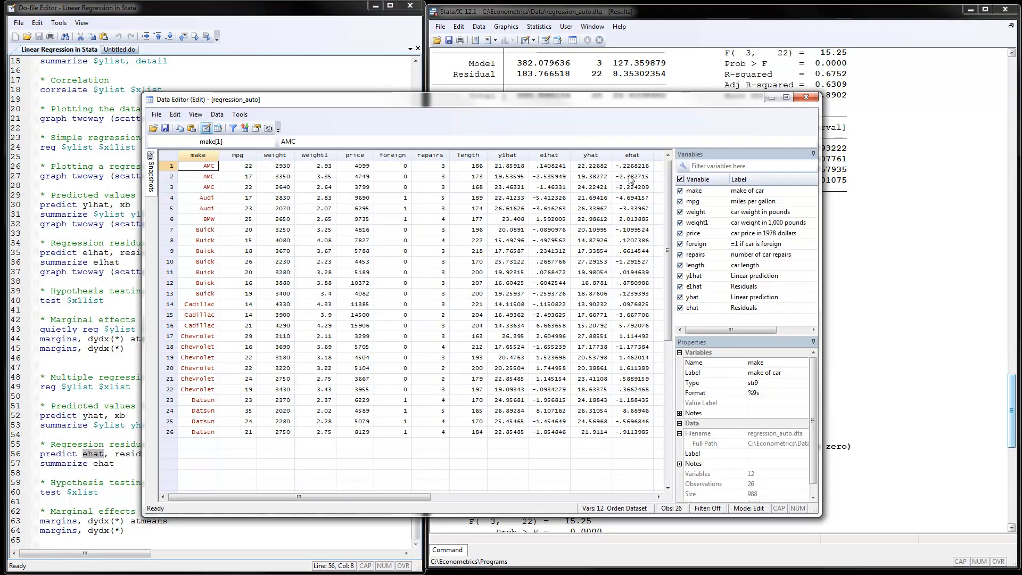
left_click(588, 168)
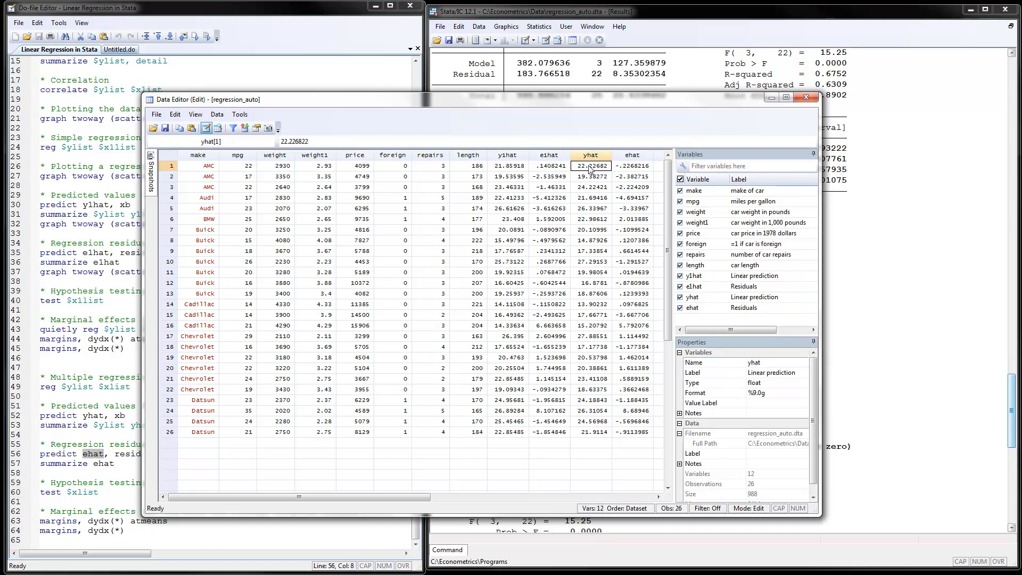
left_click_drag(624, 164, 623, 210)
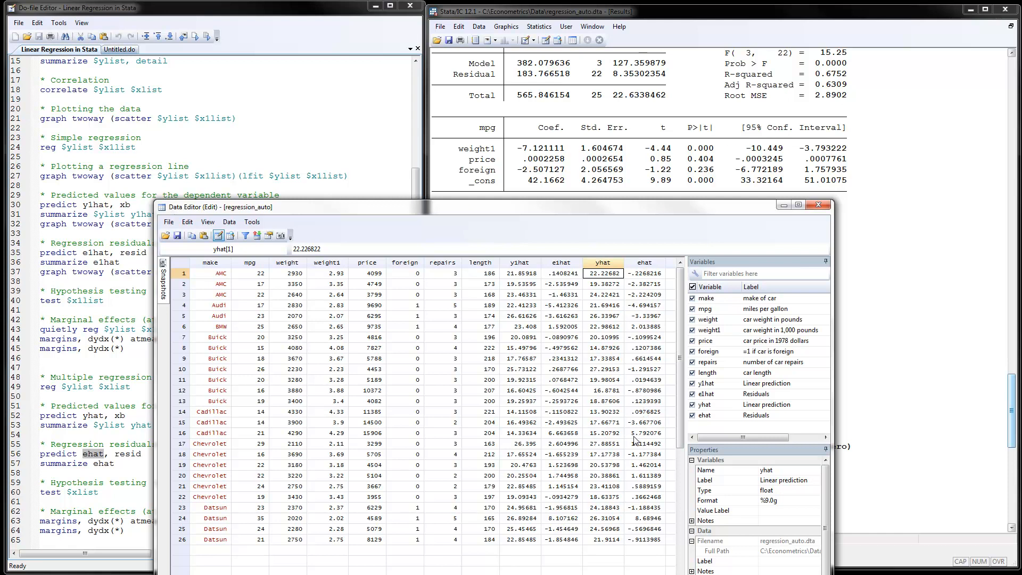
left_click_drag(635, 435, 651, 443)
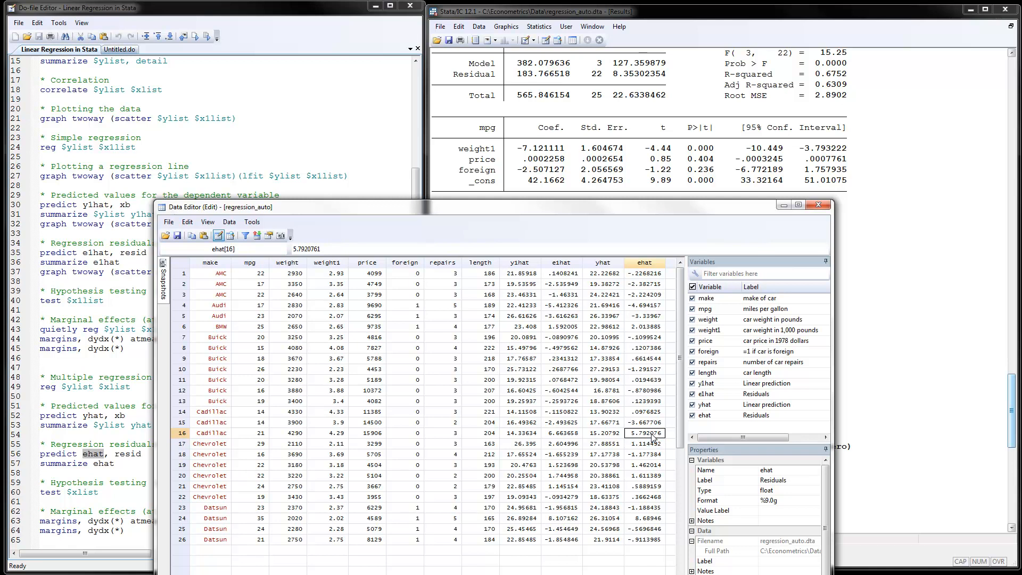
- Inspect another car's ehat residual value in the Data Editor, then close the Data Editor
left_click(644, 486)
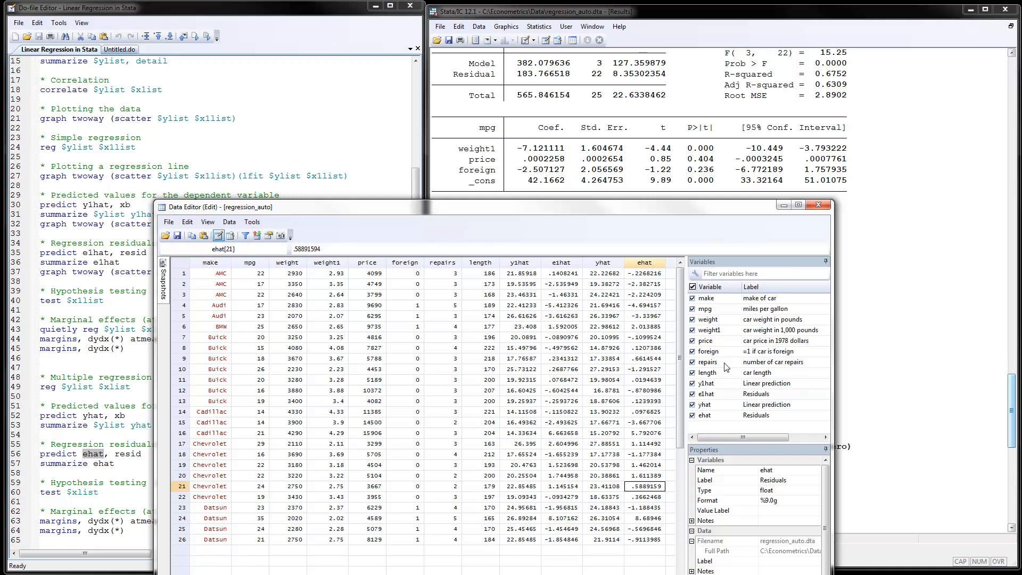
left_click(783, 206)
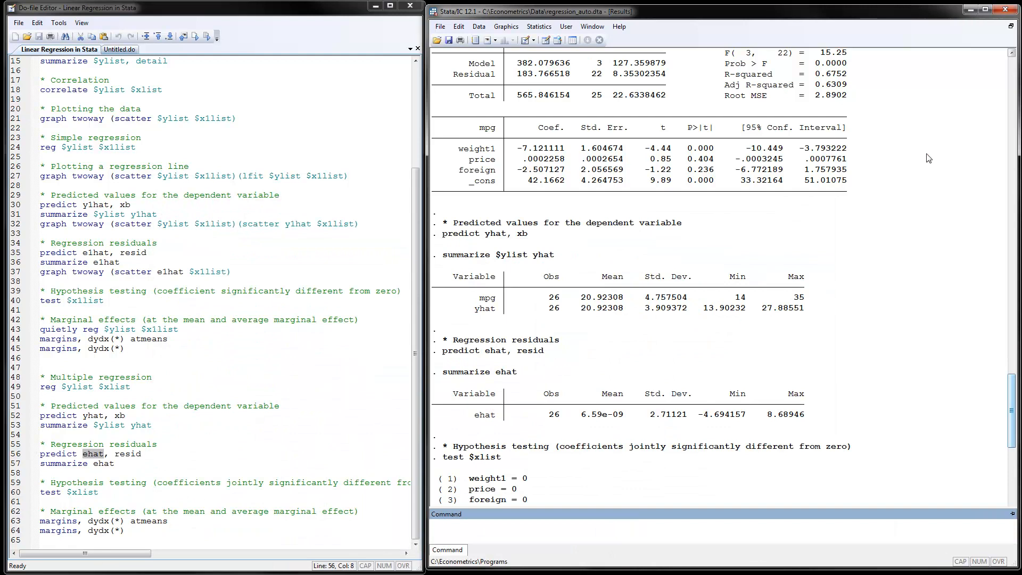
- Scroll the results through the joint hypothesis test and marginal effects output, comparing the atmeans and average marginal effects commands
left_click_drag(1014, 399, 1014, 429)
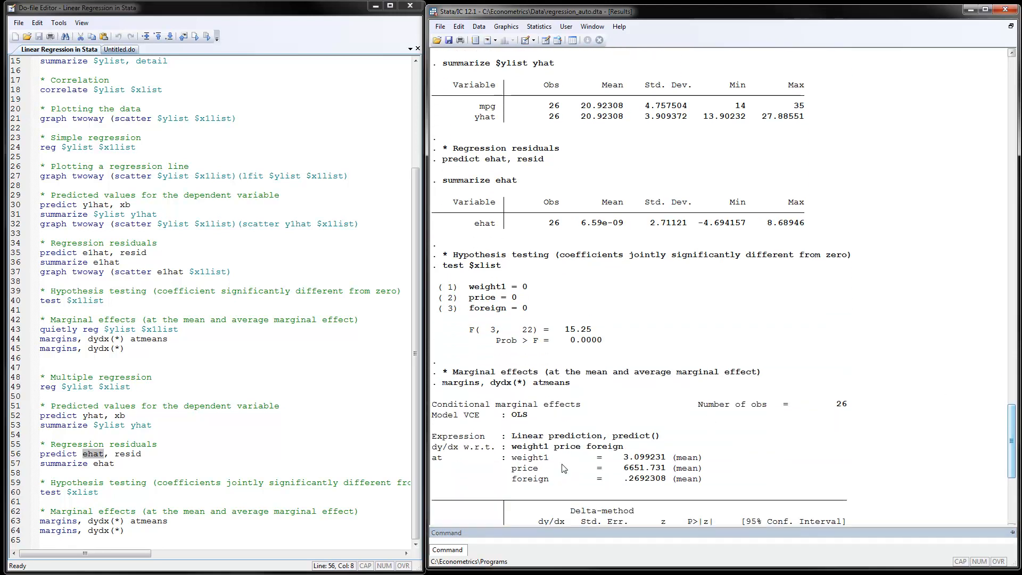
left_click(230, 504)
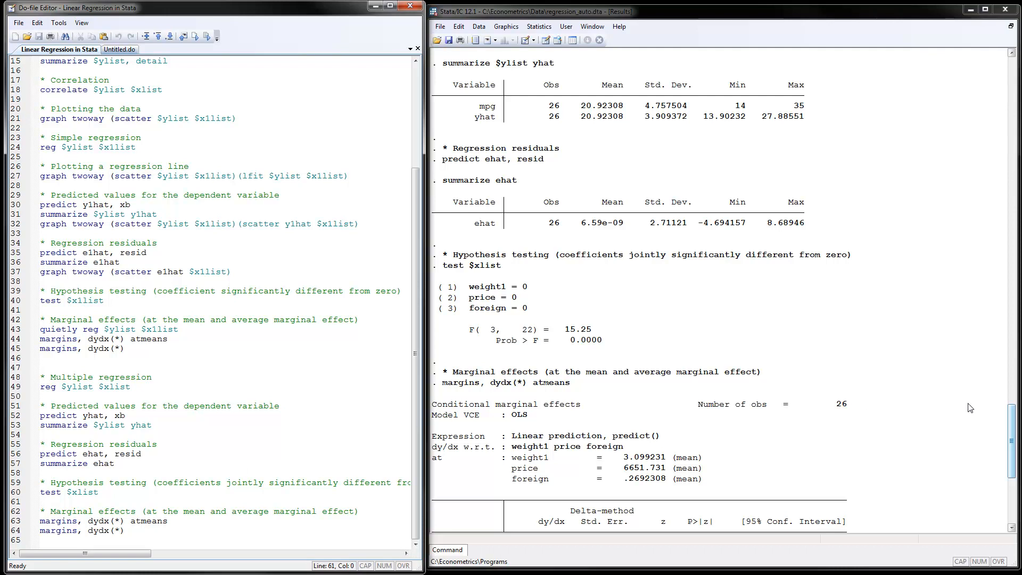
left_click(1012, 412)
left_click_drag(1013, 412, 1013, 456)
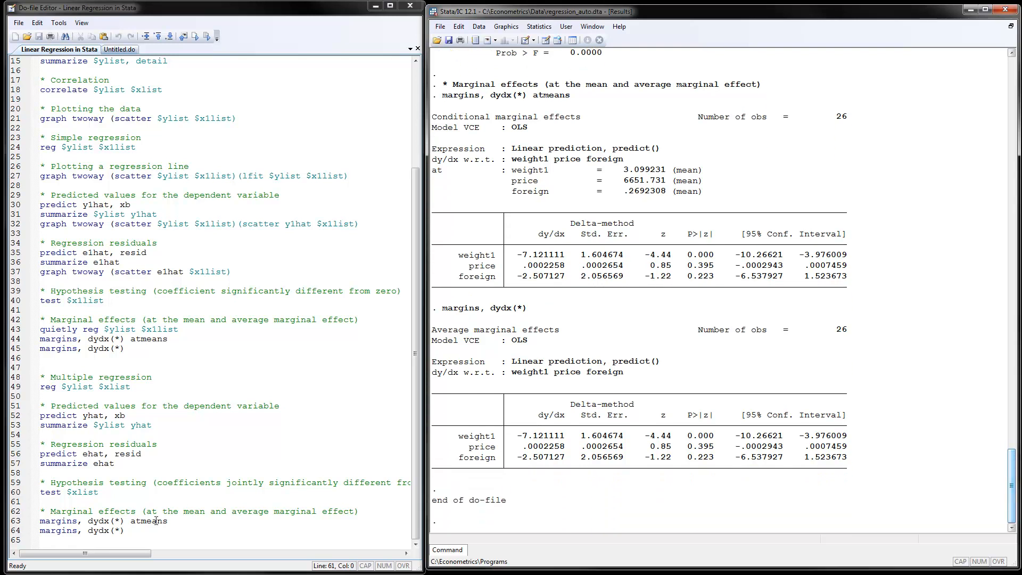
left_click_drag(132, 520, 167, 523)
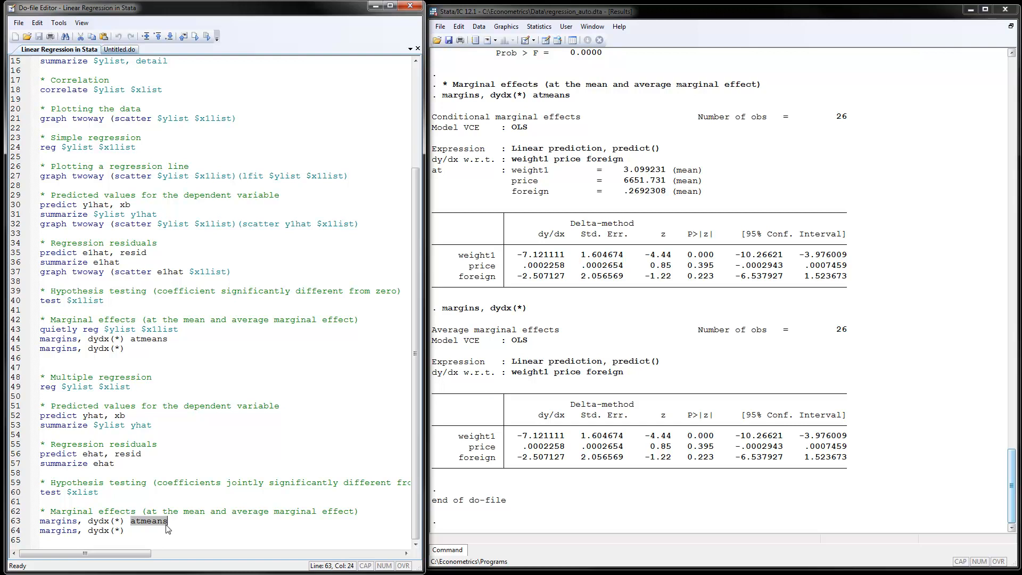
left_click(102, 530)
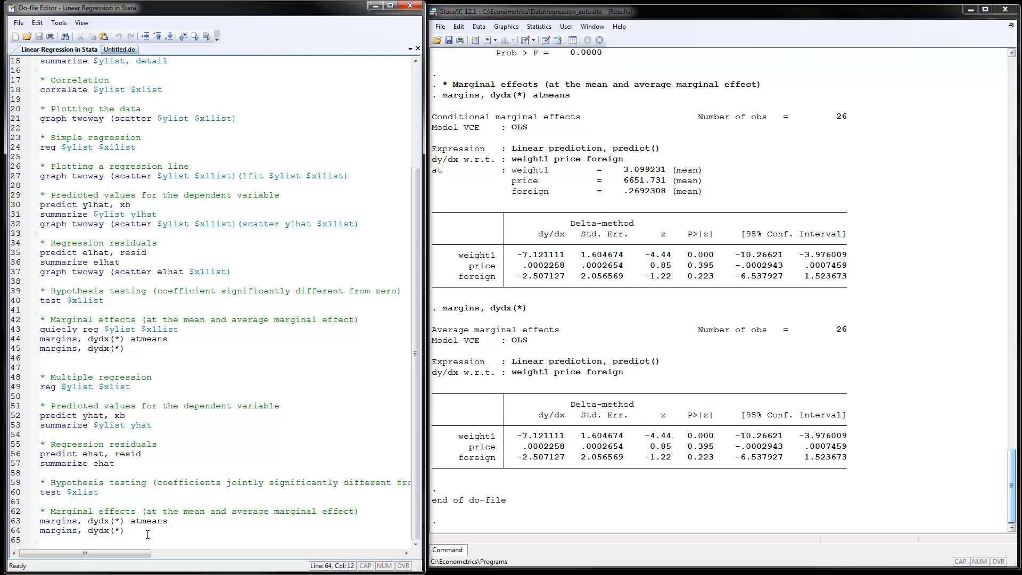